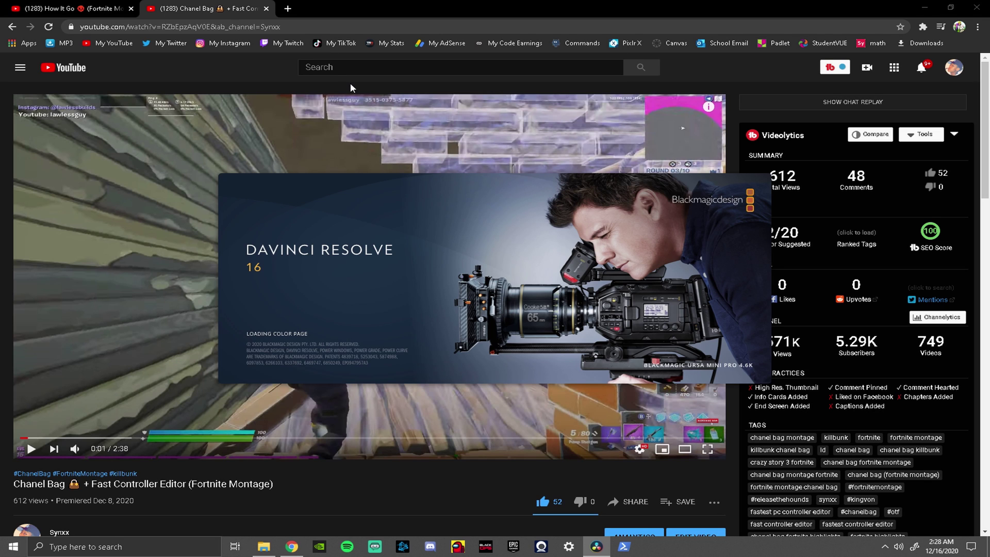
# Step: Play the How It Go montage on YouTube and open its playback settings
pyautogui.click(85, 9)
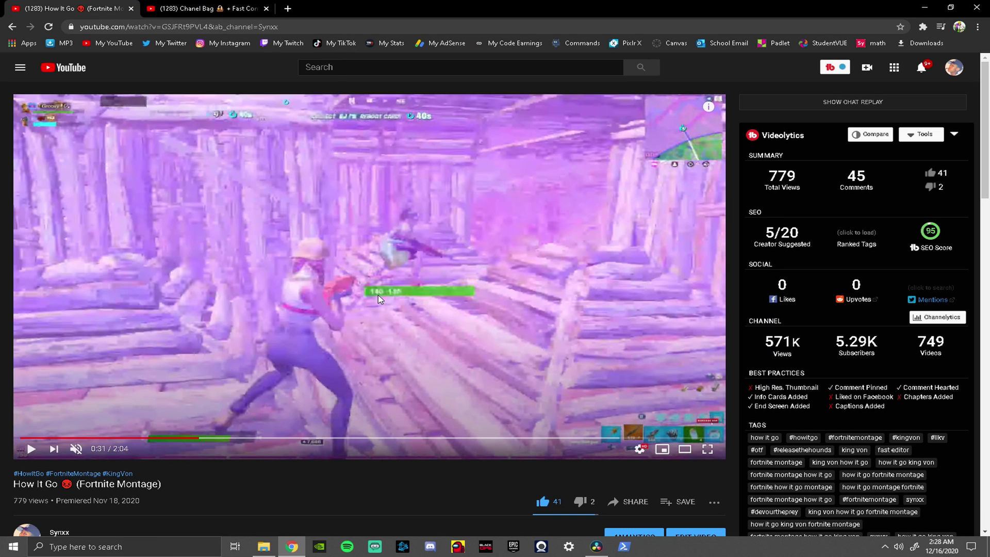
pyautogui.click(344, 279)
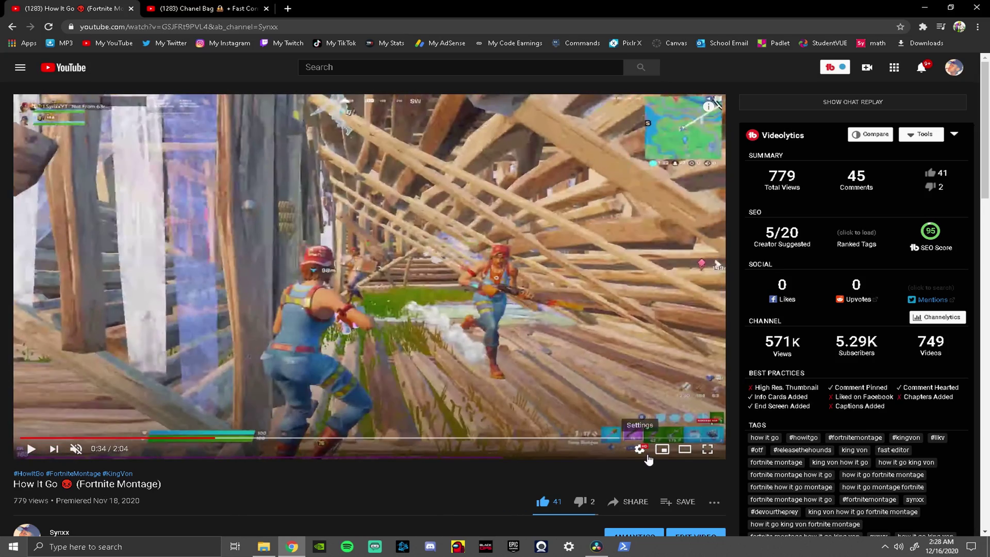
pyautogui.click(640, 450)
# Step: Play the Chanel Bag video, return to How It Go, then bring up DaVinci Resolve's project list
pyautogui.click(185, 9)
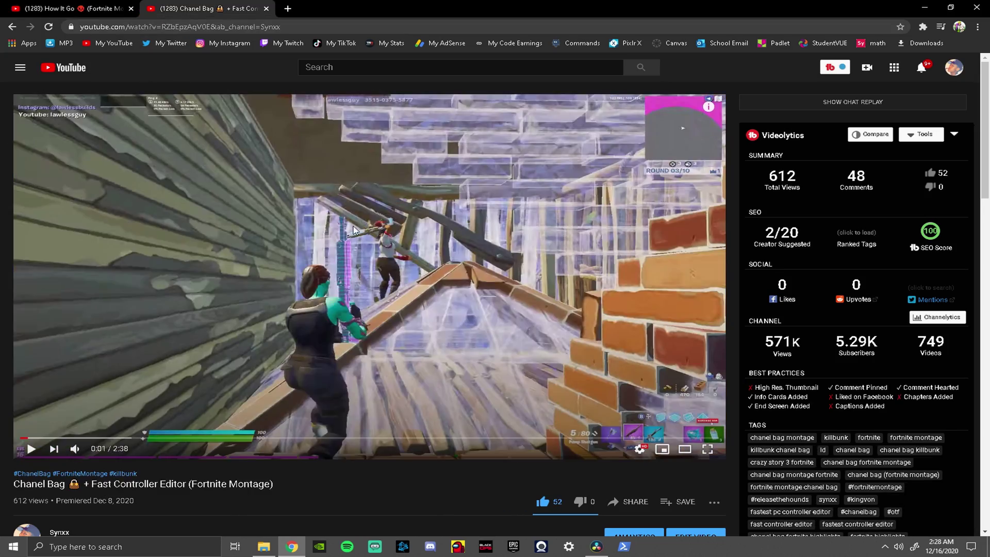
pyautogui.click(200, 311)
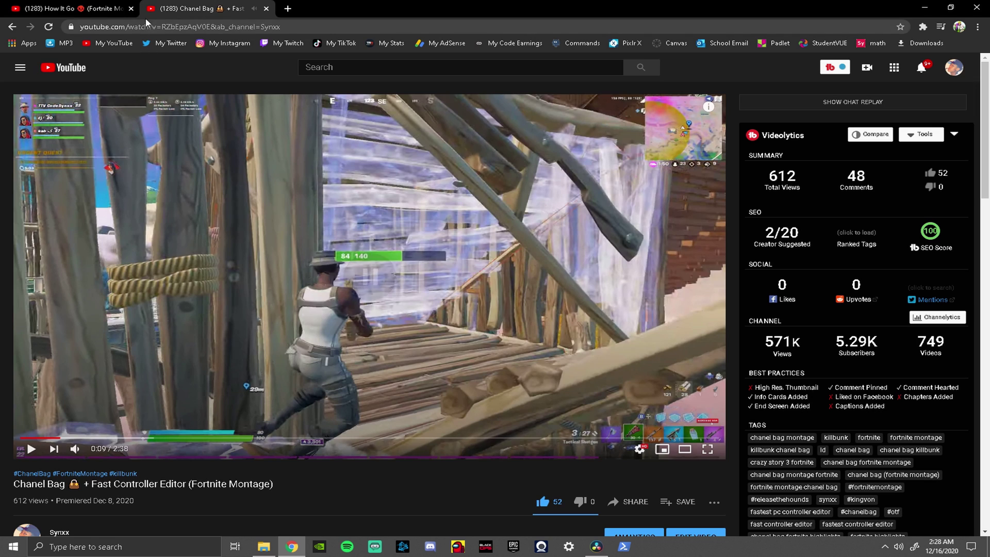
pyautogui.click(98, 8)
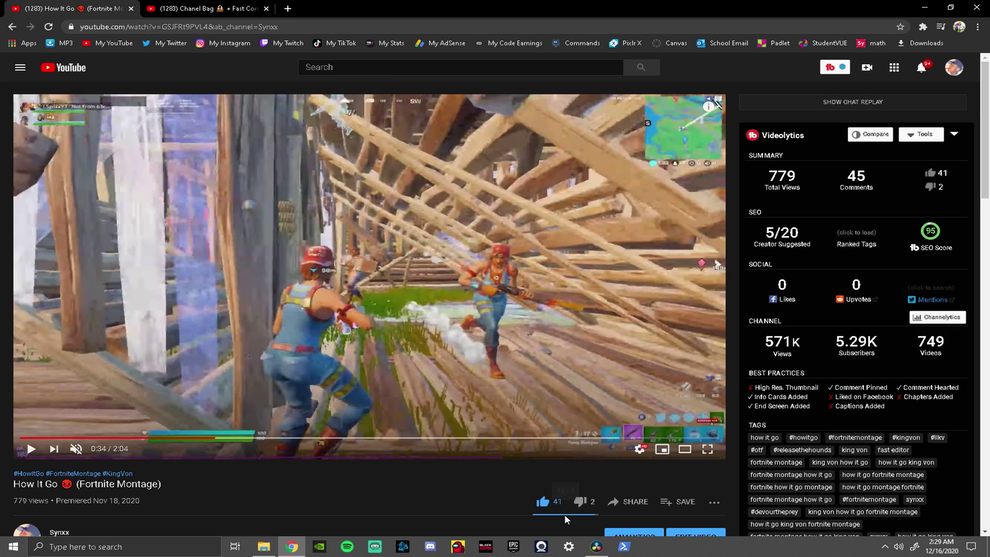
pyautogui.click(595, 547)
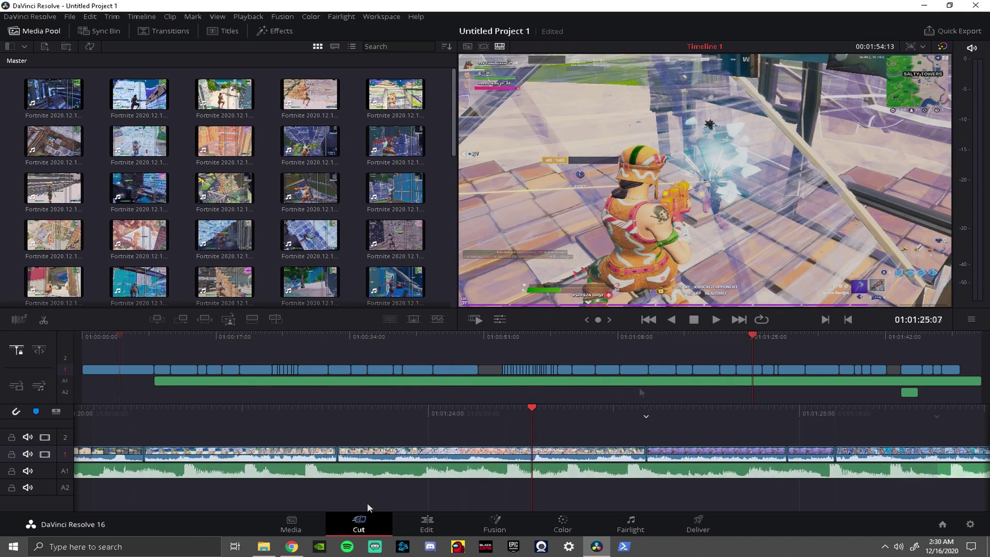
# Step: On the Deliver page, try the YouTube 1080p preset, then go back to the Custom preset
pyautogui.click(698, 525)
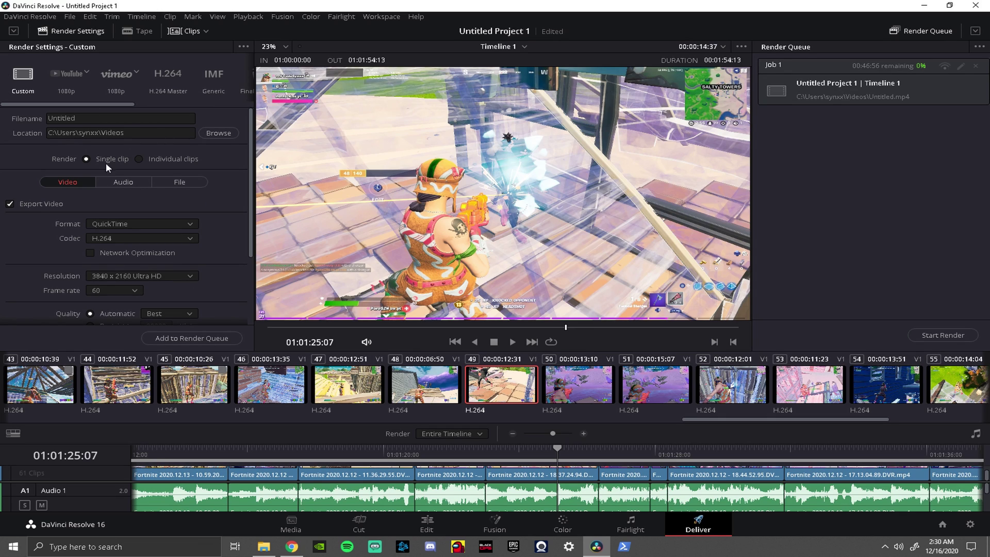
pyautogui.click(61, 77)
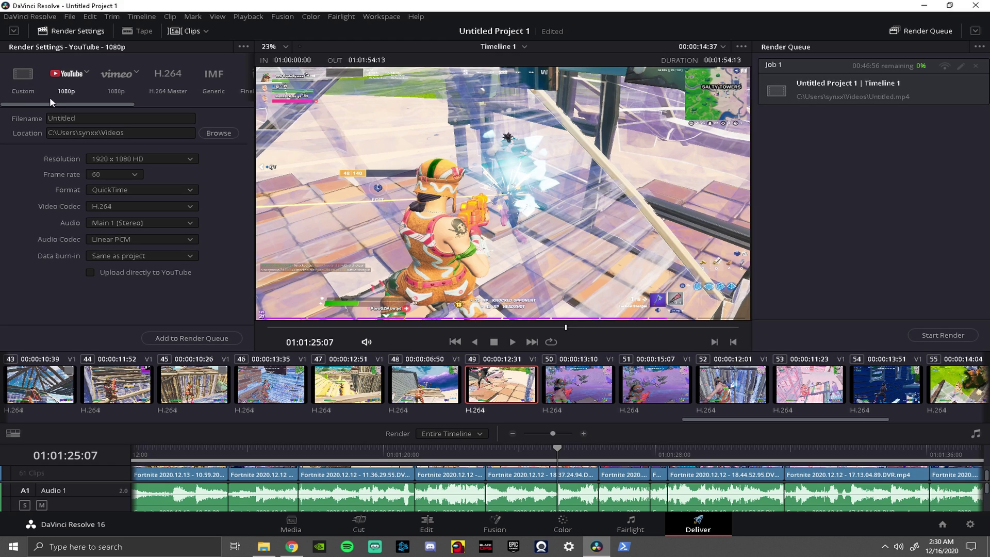
pyautogui.click(19, 95)
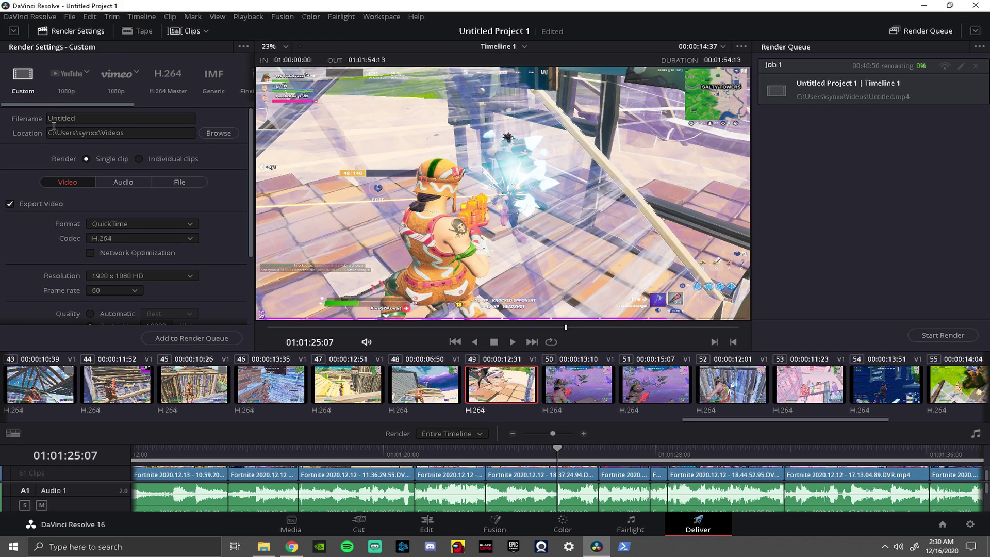
pyautogui.scroll(-1, 163, 190)
# Step: Choose MP4, 3840x2160 Ultra HD, 60 fps, Automatic Best quality and keyframes every 31 frames
pyautogui.click(156, 193)
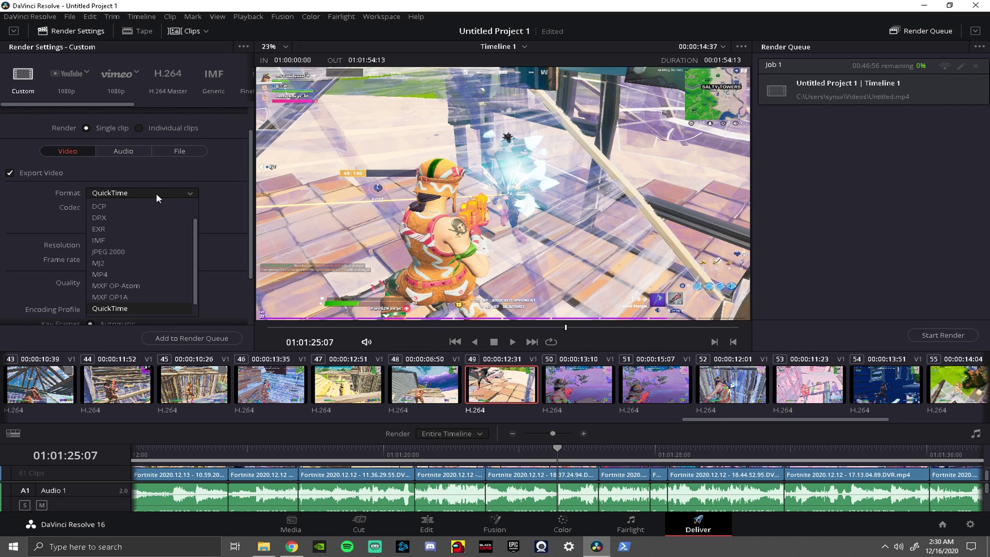
pyautogui.click(115, 275)
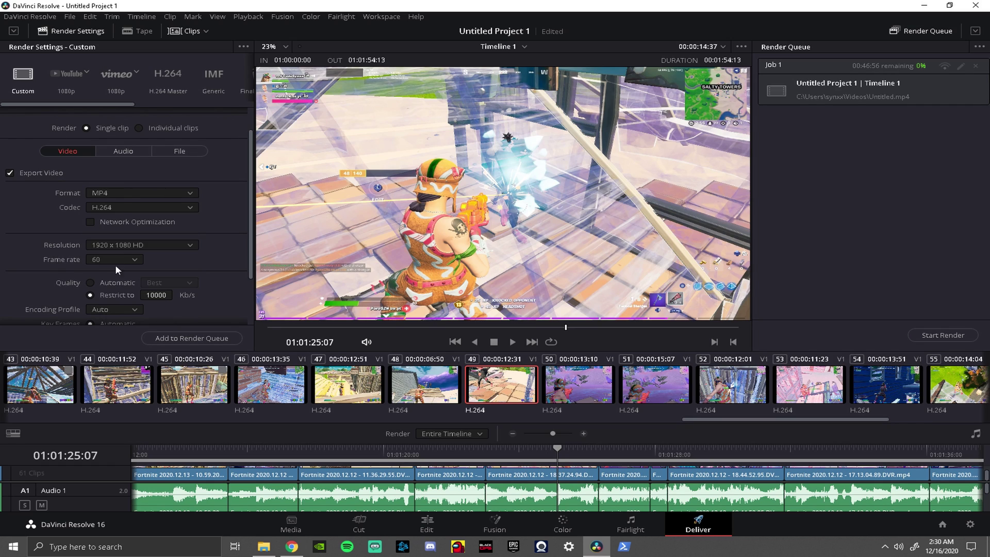
pyautogui.scroll(-1, 118, 208)
pyautogui.scroll(-1, 125, 207)
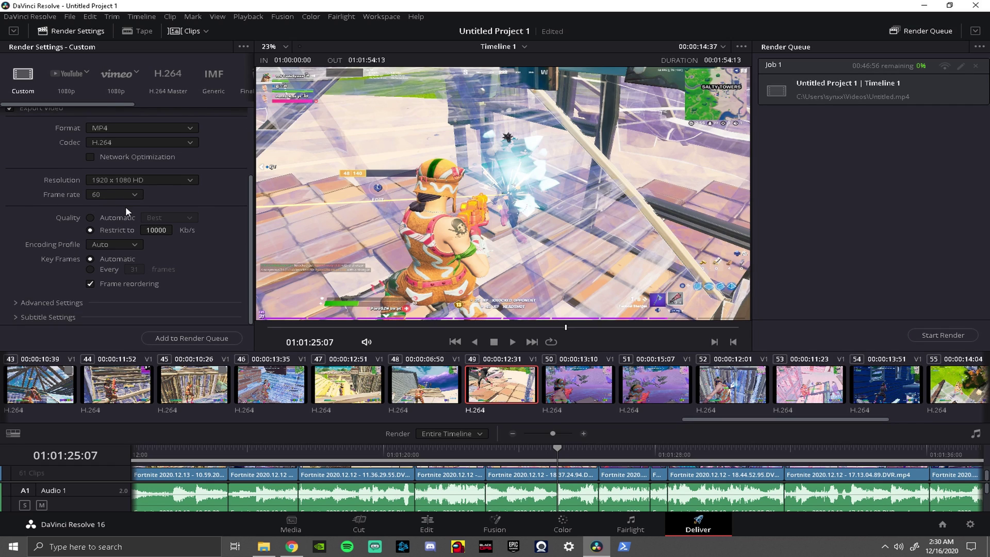
pyautogui.click(119, 181)
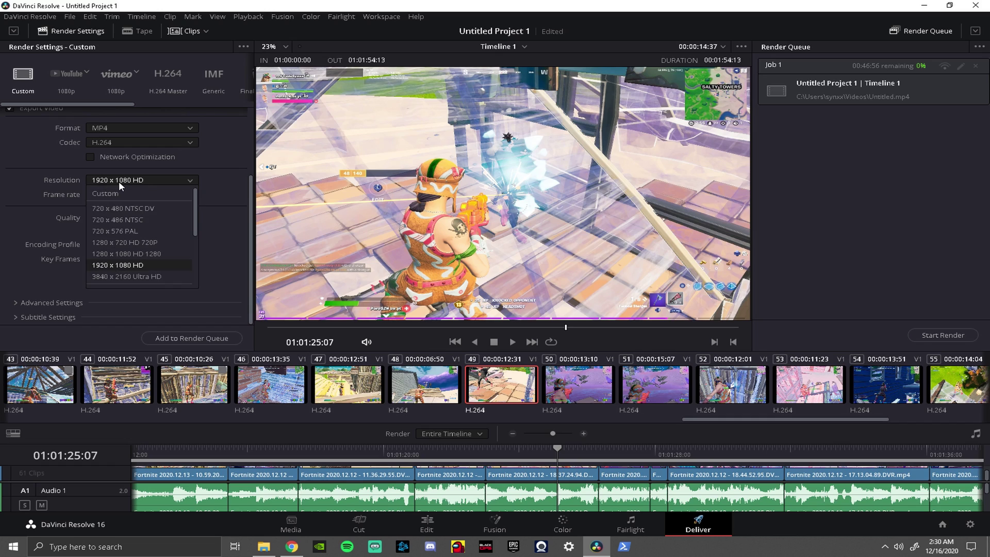
pyautogui.click(131, 276)
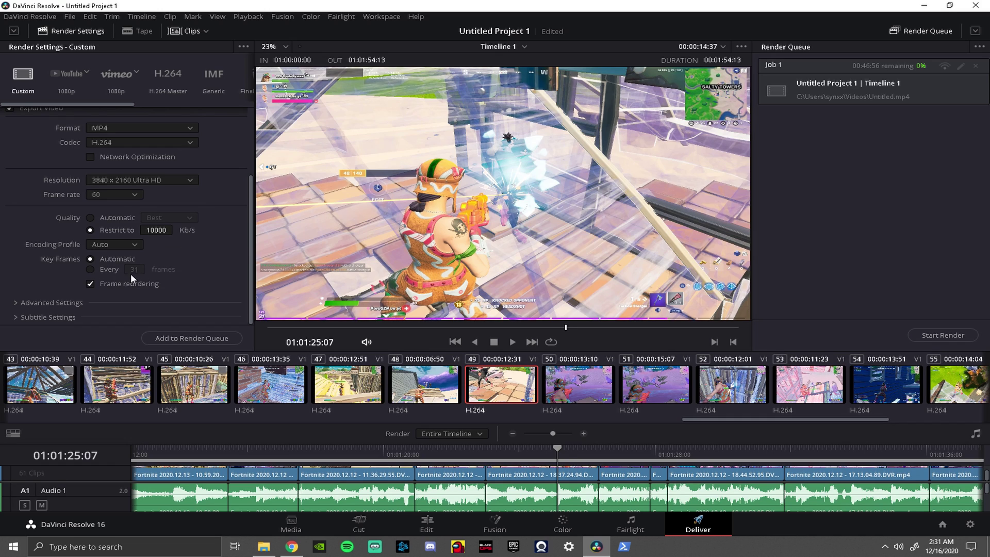
pyautogui.click(126, 193)
pyautogui.click(91, 217)
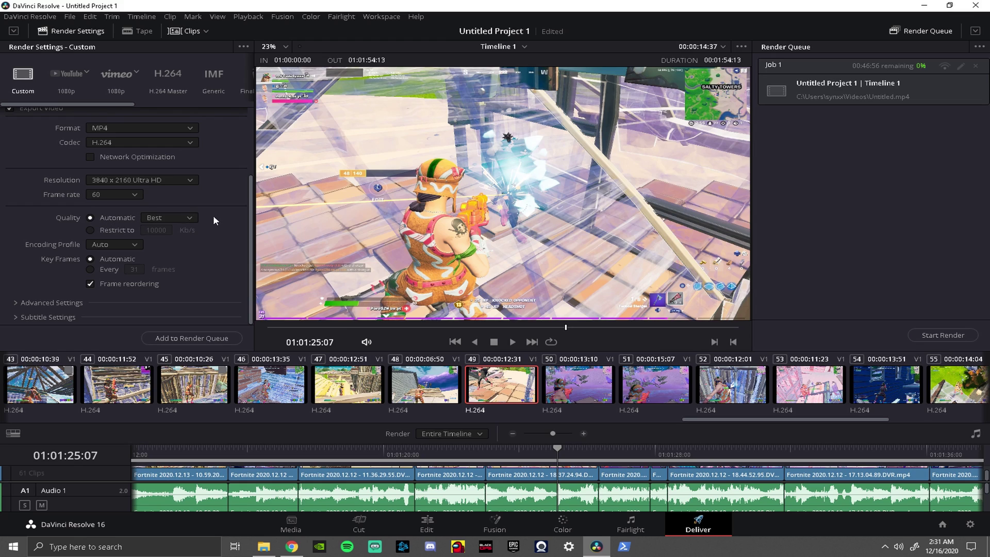
pyautogui.click(89, 268)
pyautogui.moveTo(136, 269)
pyautogui.mouseDown()
pyautogui.moveTo(121, 276)
pyautogui.moveTo(148, 270)
pyautogui.mouseUp()
# Step: Set Advanced Data Levels to Full, force highest-quality sizing and debayering, then return to YouTube in Chrome
pyautogui.click(38, 301)
pyautogui.scroll(-1, 90, 265)
pyautogui.scroll(1, 93, 267)
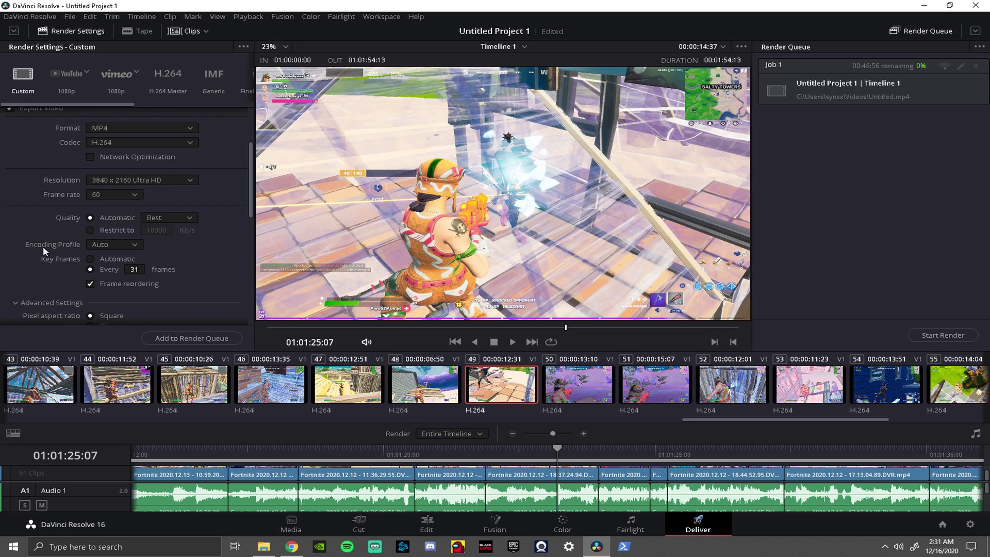
pyautogui.scroll(-1, 85, 247)
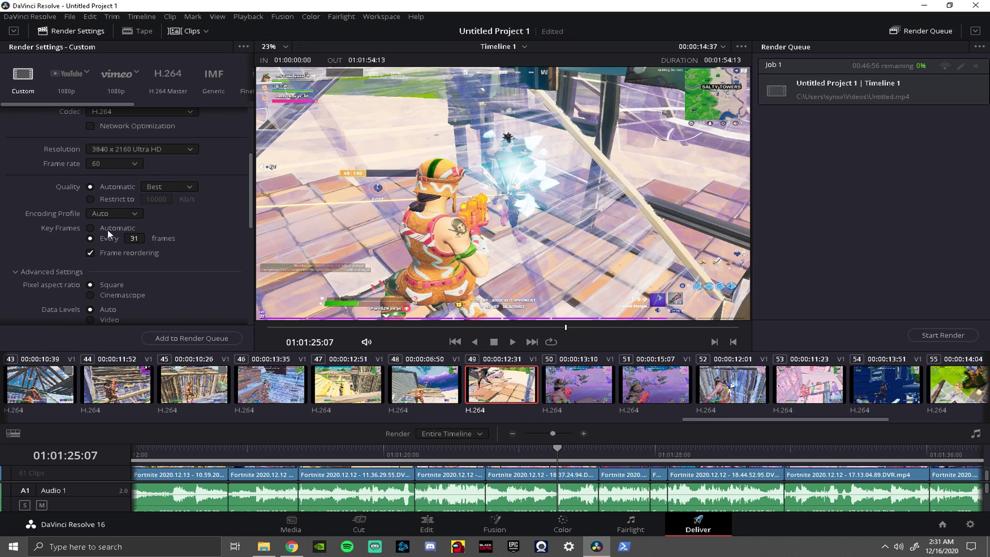
pyautogui.scroll(-3, 108, 229)
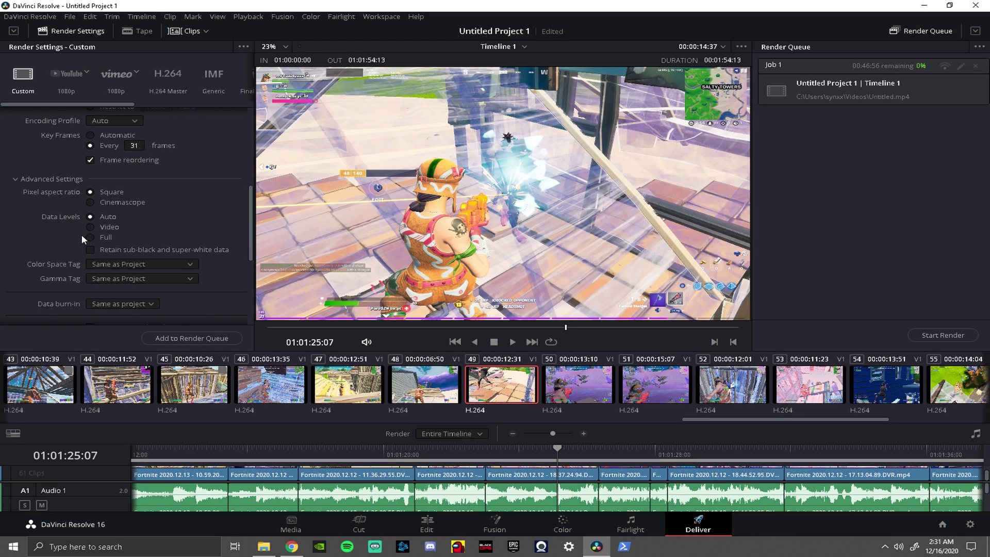
pyautogui.click(90, 236)
pyautogui.scroll(-1, 71, 236)
pyautogui.scroll(-2, 112, 215)
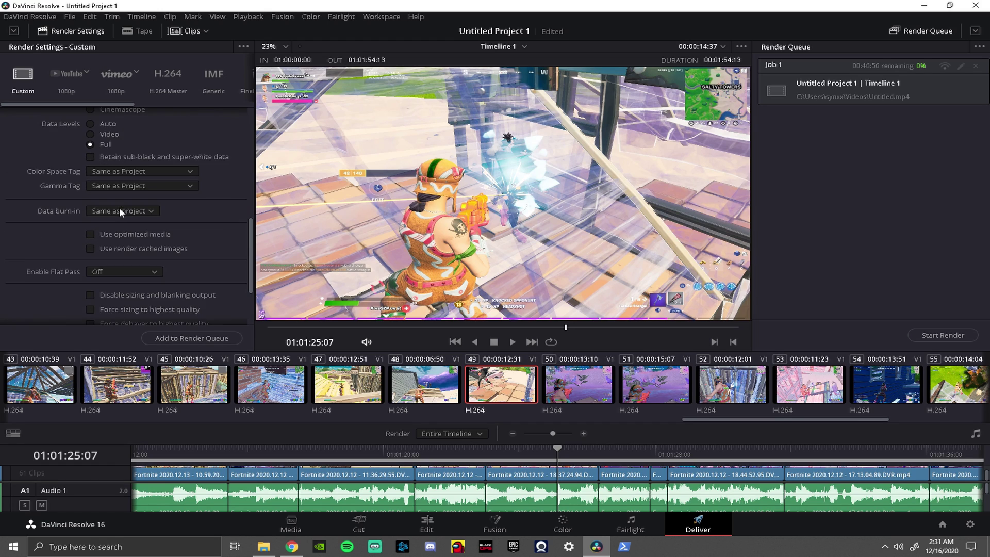
pyautogui.scroll(-1, 109, 213)
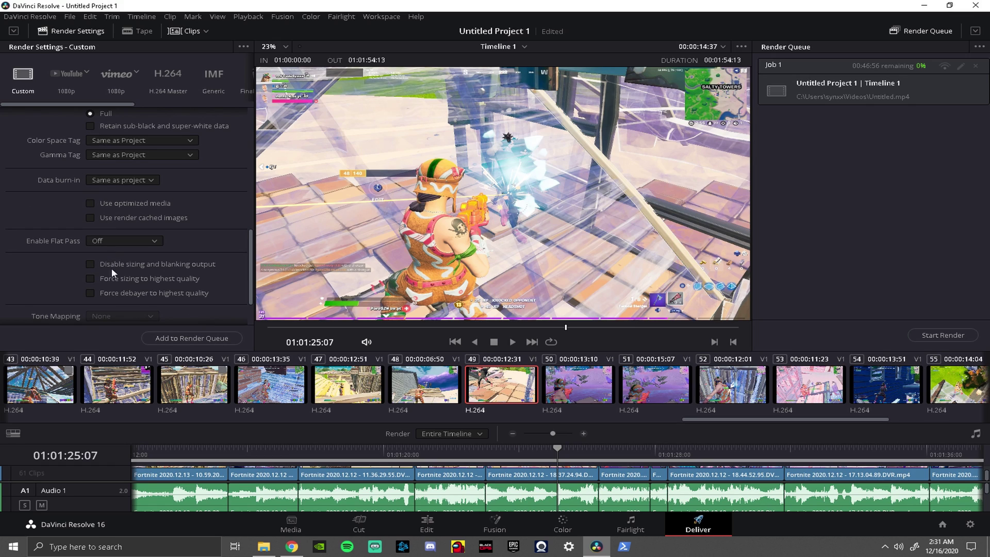
pyautogui.click(90, 279)
pyautogui.click(89, 293)
pyautogui.scroll(-2, 167, 225)
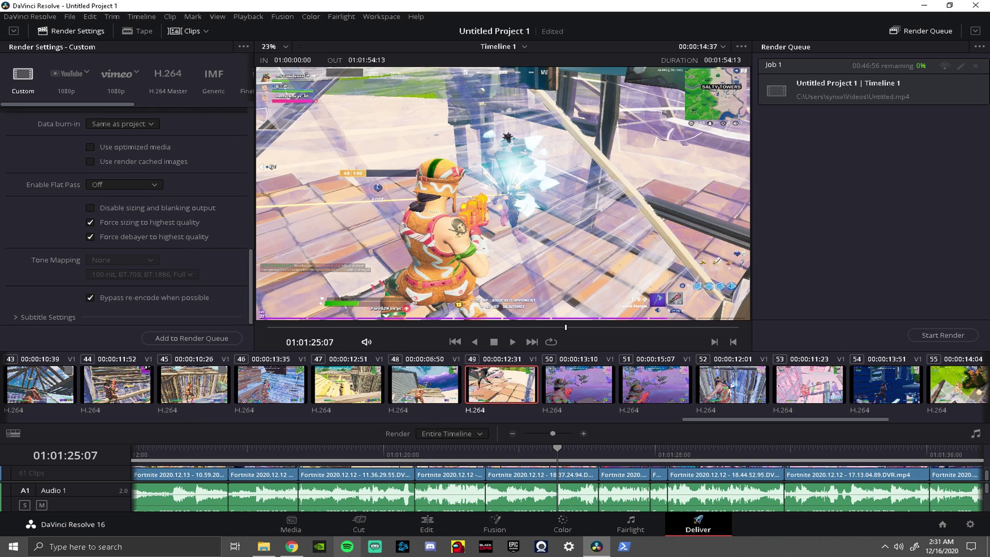
pyautogui.scroll(10, 124, 217)
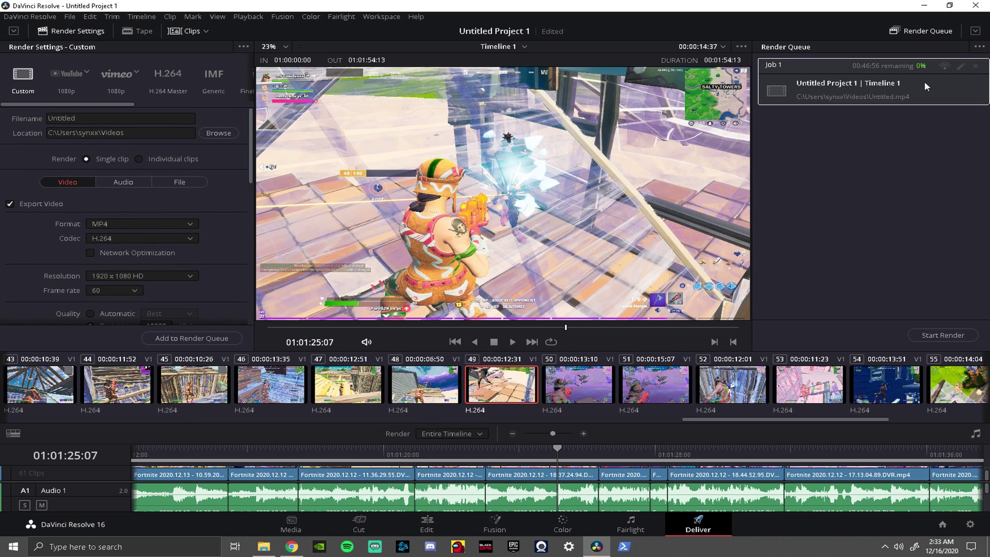
pyautogui.click(264, 546)
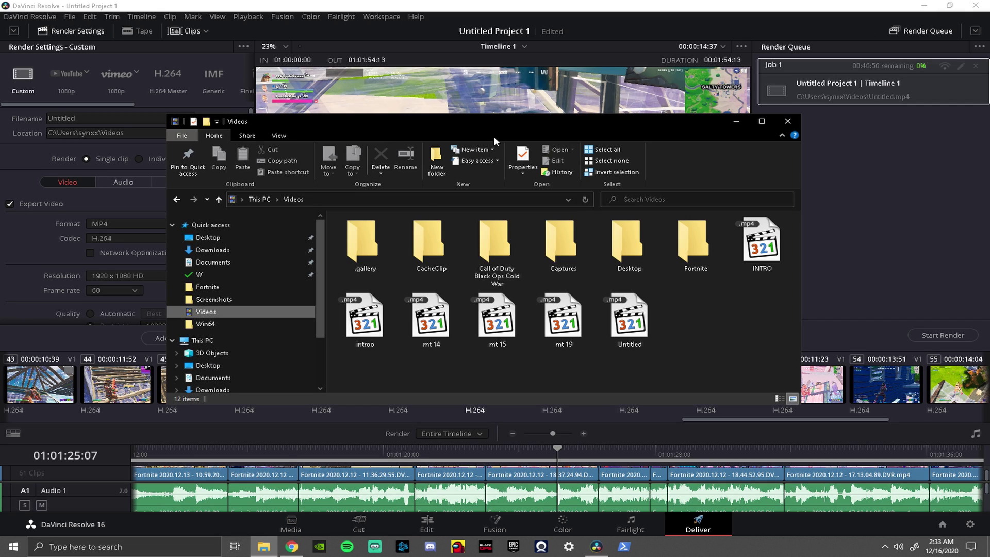
pyautogui.click(293, 548)
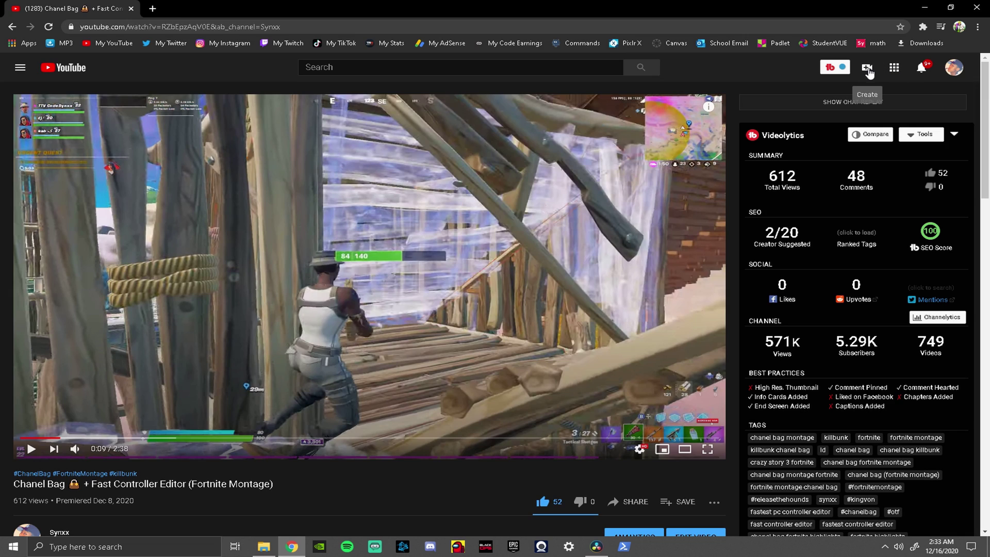
# Step: Start a Create > Upload video, select the introo file, then dismiss the file picker
pyautogui.click(868, 71)
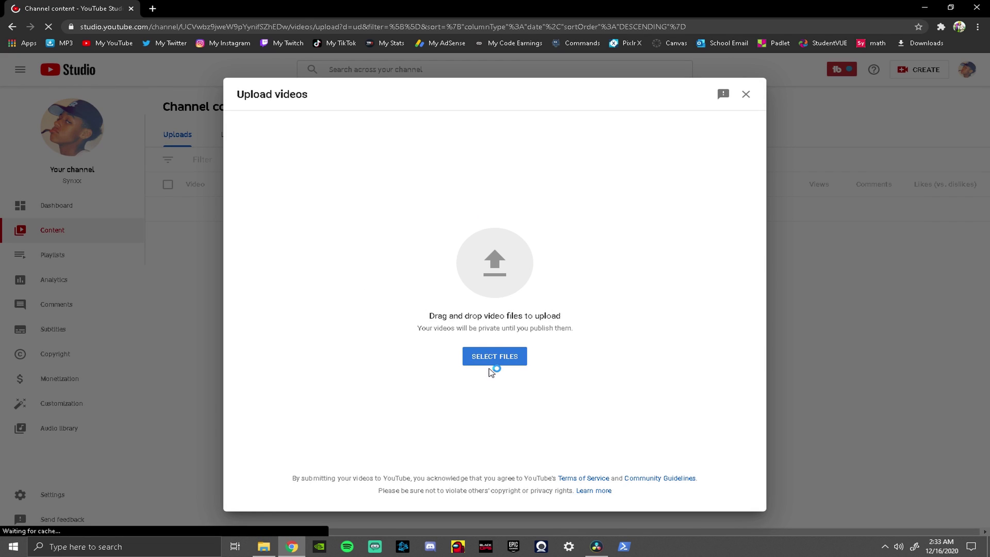
pyautogui.click(493, 357)
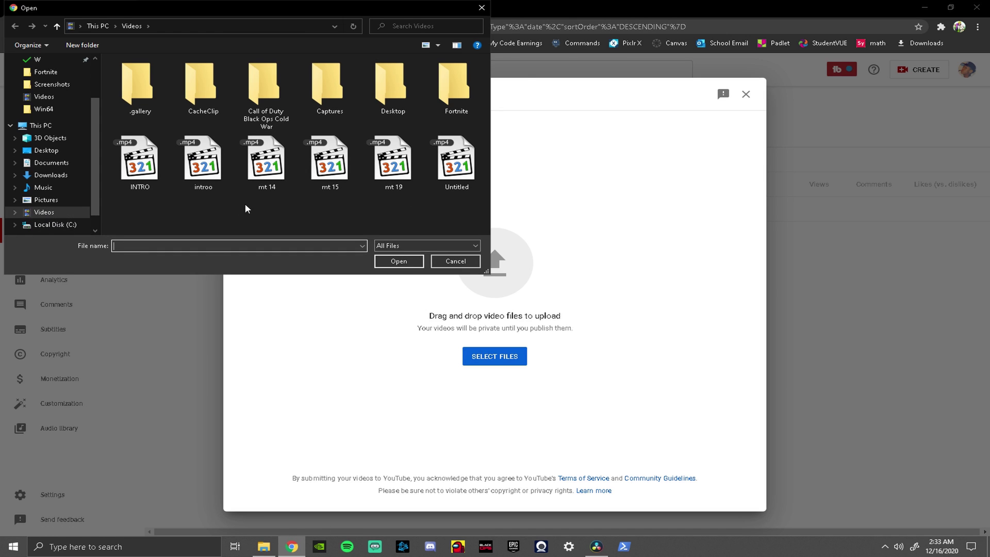
pyautogui.click(216, 172)
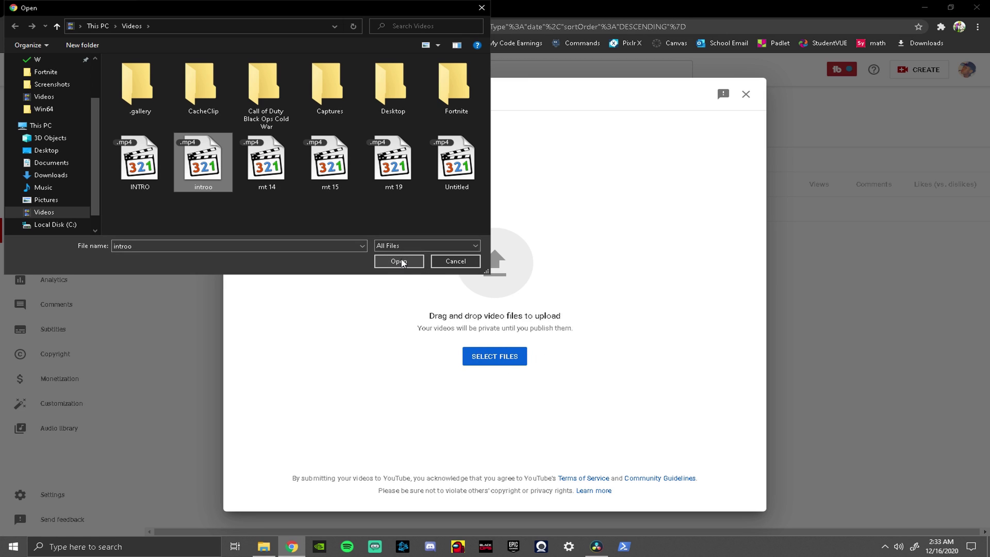
pyautogui.click(481, 9)
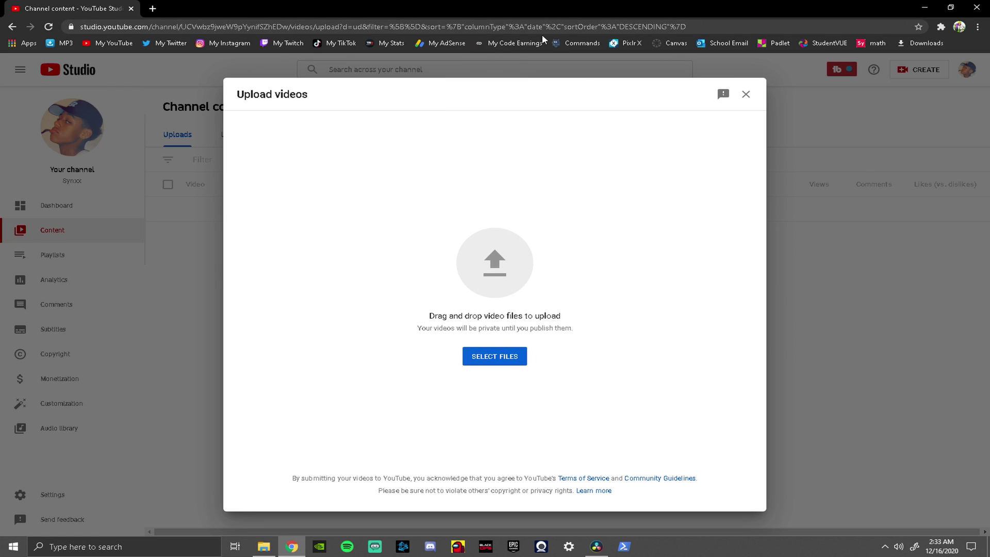
# Step: Close the Upload videos dialog, leaving the empty Channel content uploads list
pyautogui.click(746, 94)
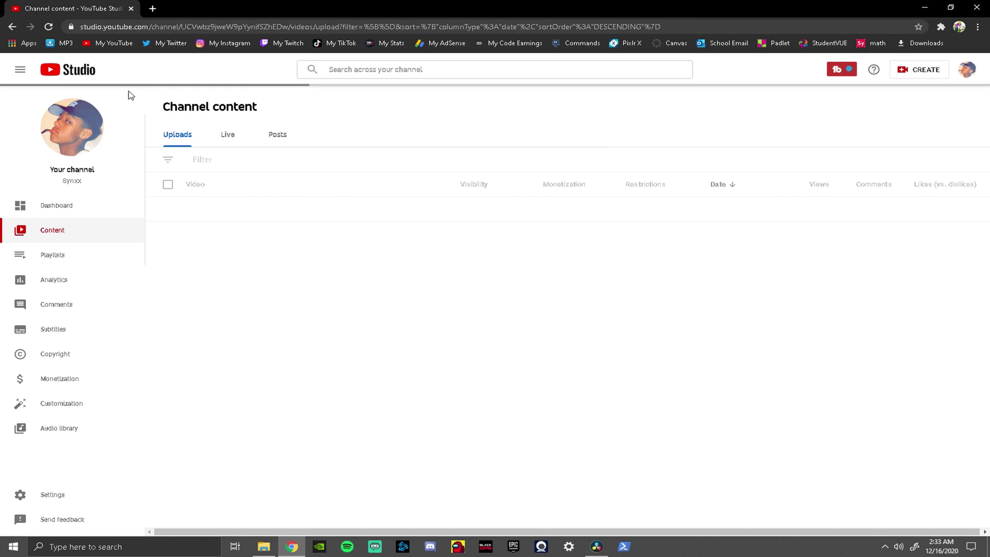